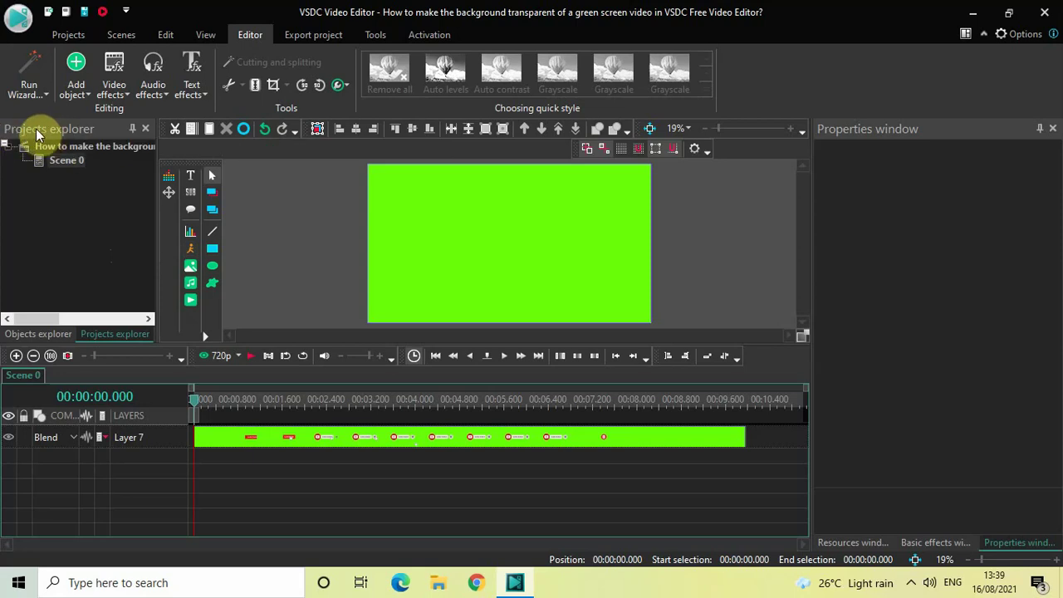
- View the project settings (black background, transparency 100), then go back to the Editor tab
{"action": "left_click", "coordinate": [86, 148]}
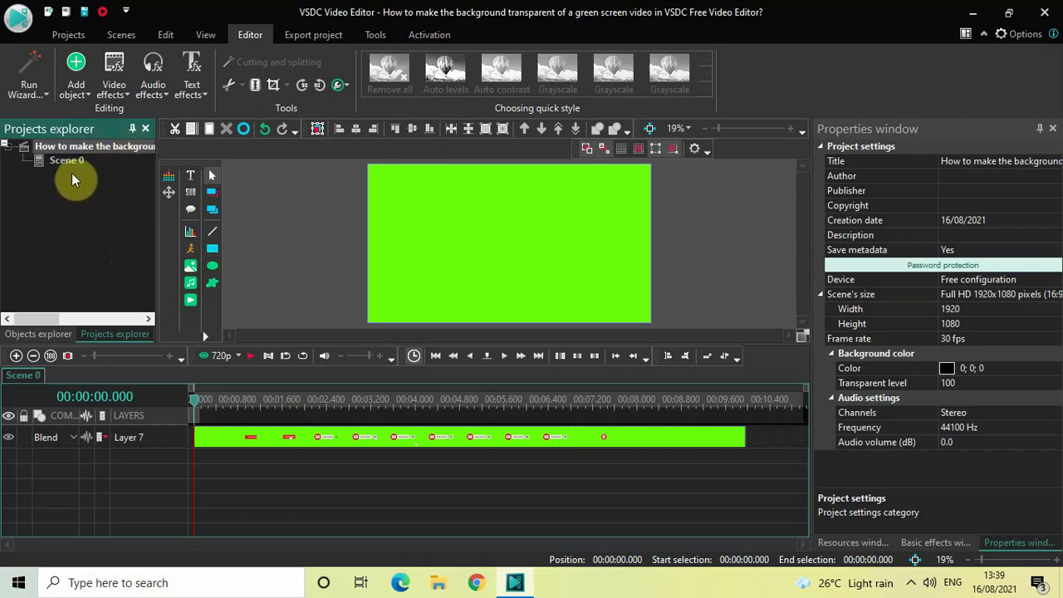
{"action": "left_click", "coordinate": [204, 33]}
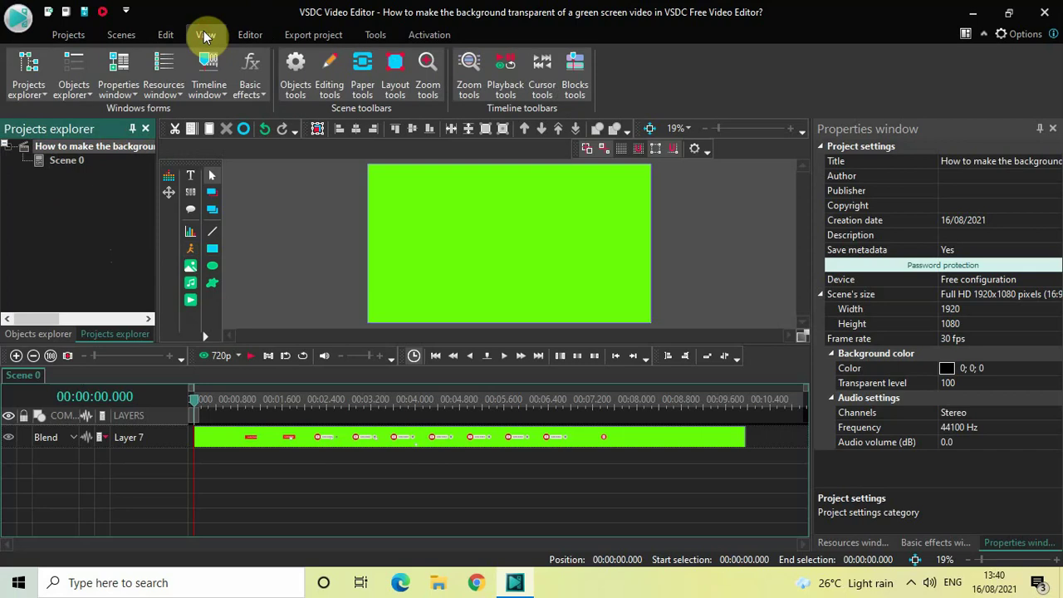
{"action": "left_click", "coordinate": [27, 66]}
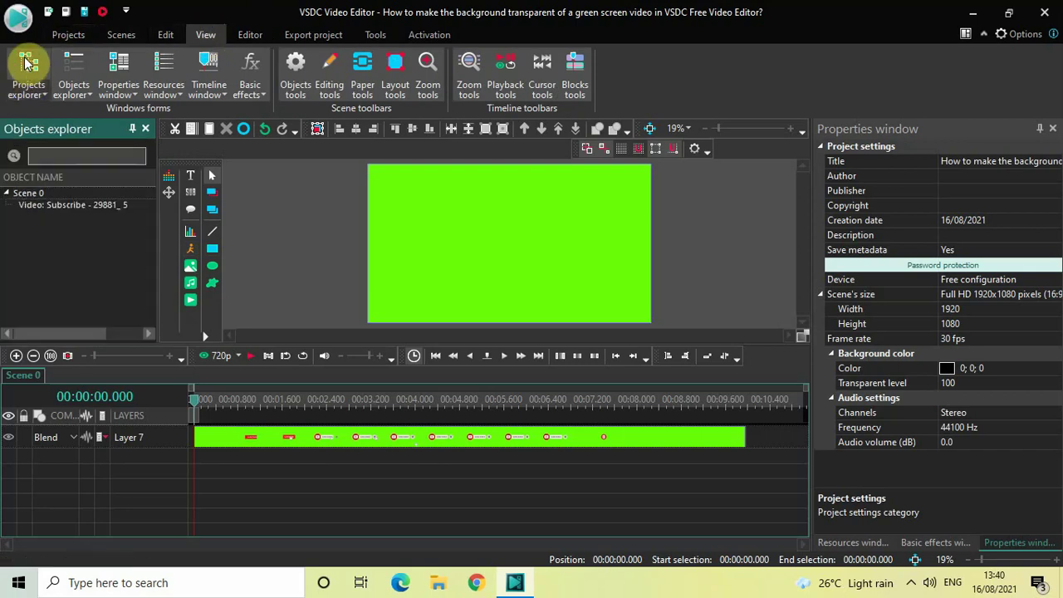
{"action": "left_click", "coordinate": [27, 64]}
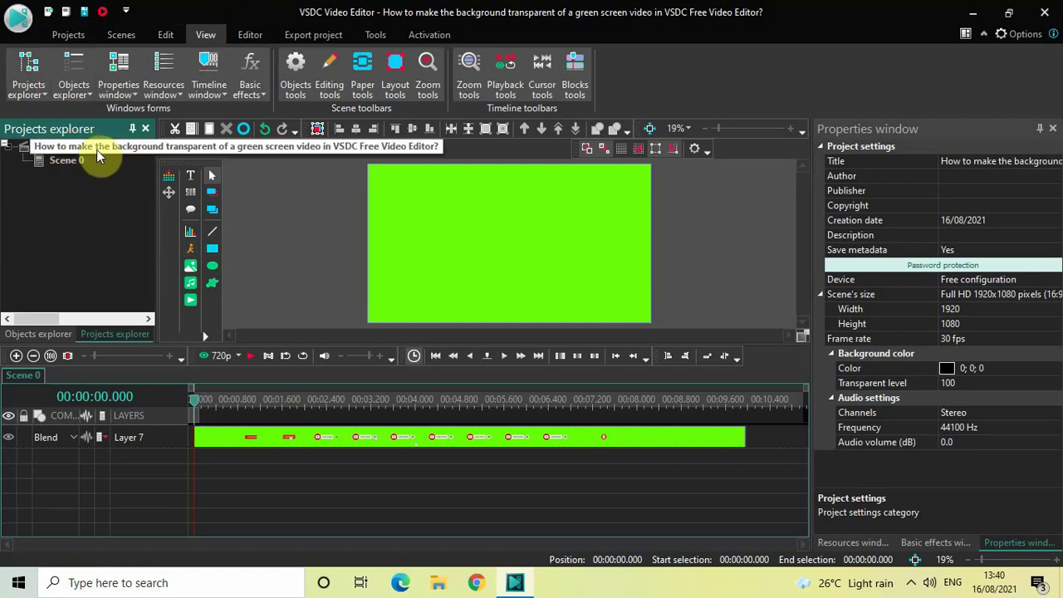
{"action": "left_click", "coordinate": [251, 34]}
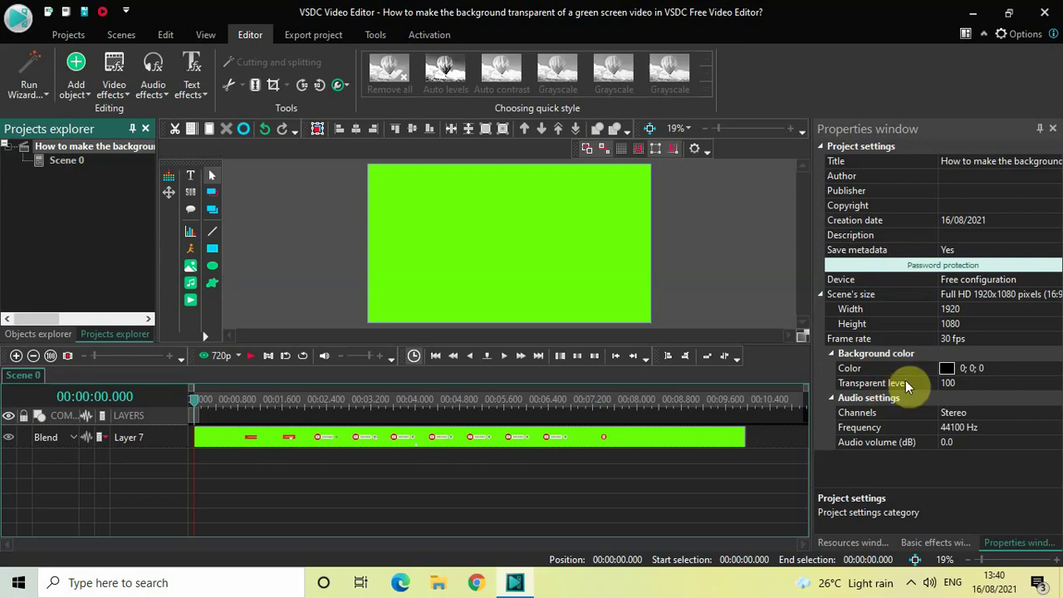
- Set the project background colour's transparent level to 0
{"action": "left_click", "coordinate": [1049, 387]}
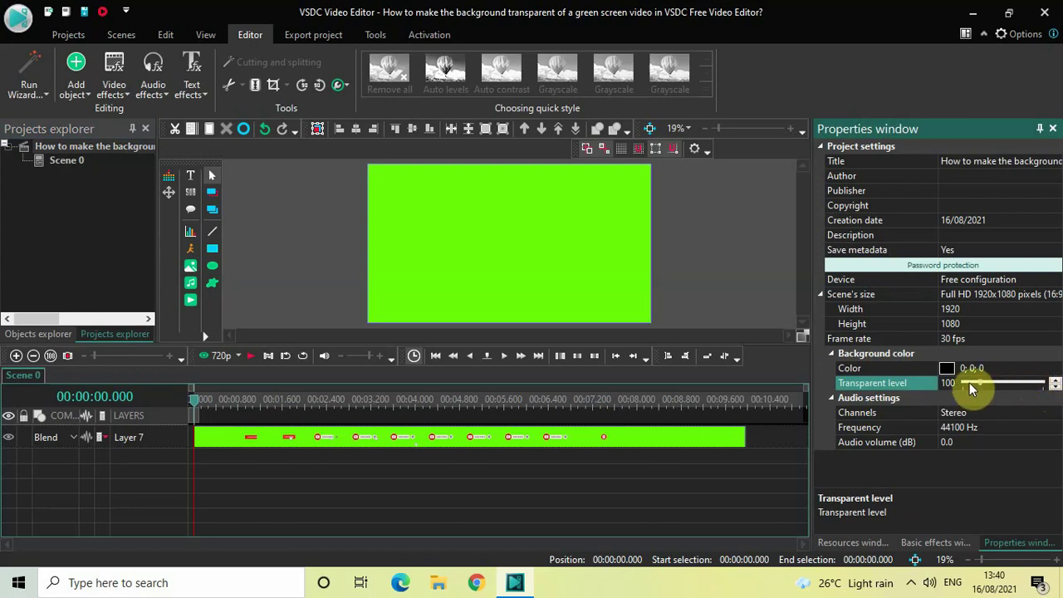
{"action": "left_click", "coordinate": [948, 387]}
- Add a Transparency > Background remover effect to the Layer 7 green-screen clip
{"action": "double_click", "coordinate": [388, 438]}
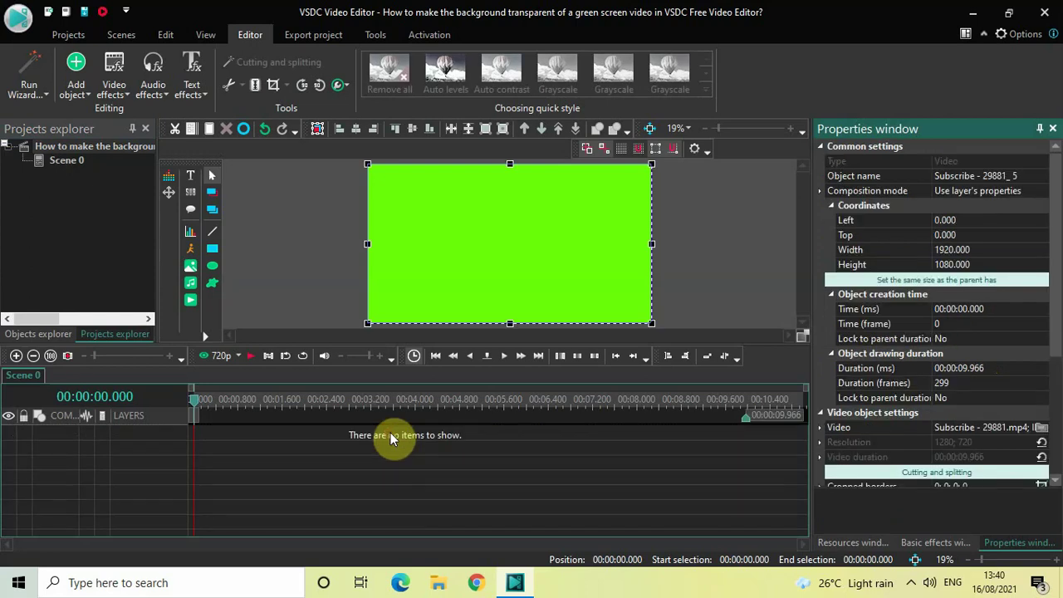
{"action": "left_click", "coordinate": [114, 79]}
{"action": "mouse_move", "coordinate": [149, 184]}
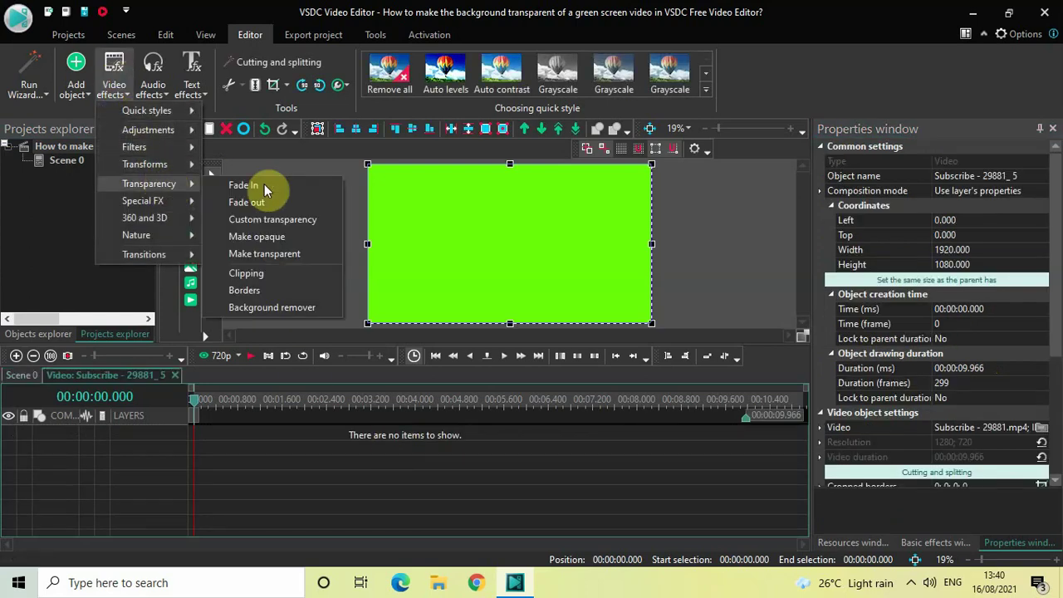
{"action": "left_click", "coordinate": [285, 305]}
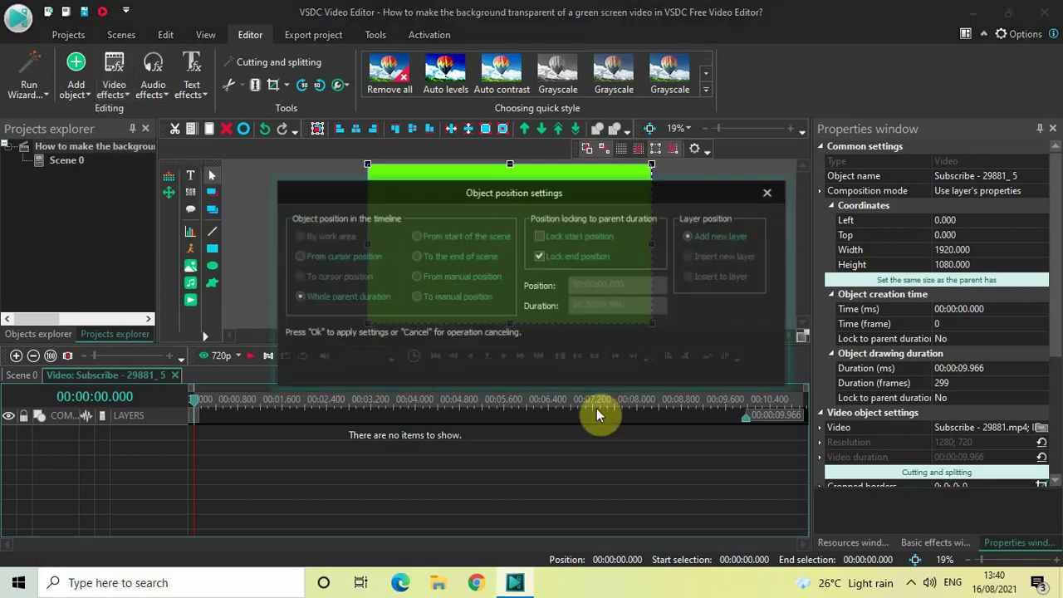
{"action": "left_click", "coordinate": [674, 364]}
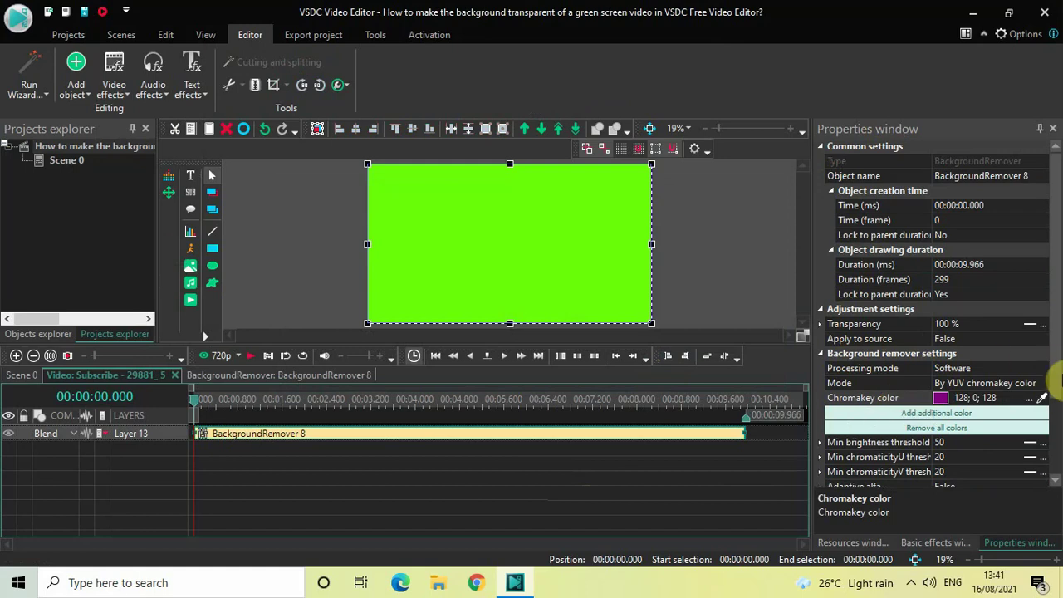
- Sample the green background as the chromakey colour and play the clip to preview the transparency
{"action": "left_click", "coordinate": [1044, 401]}
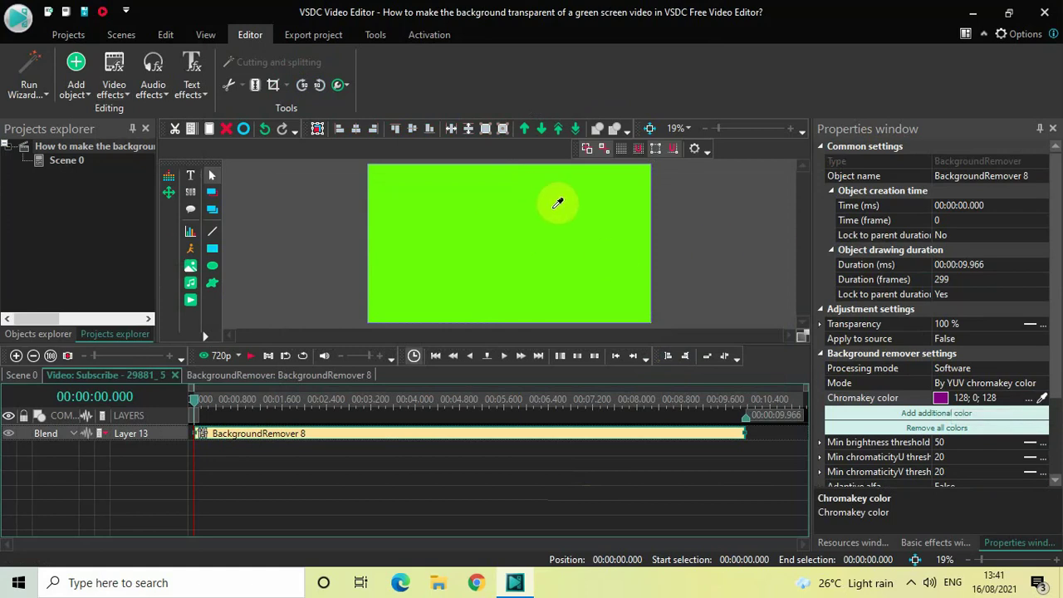
{"action": "left_click", "coordinate": [406, 219]}
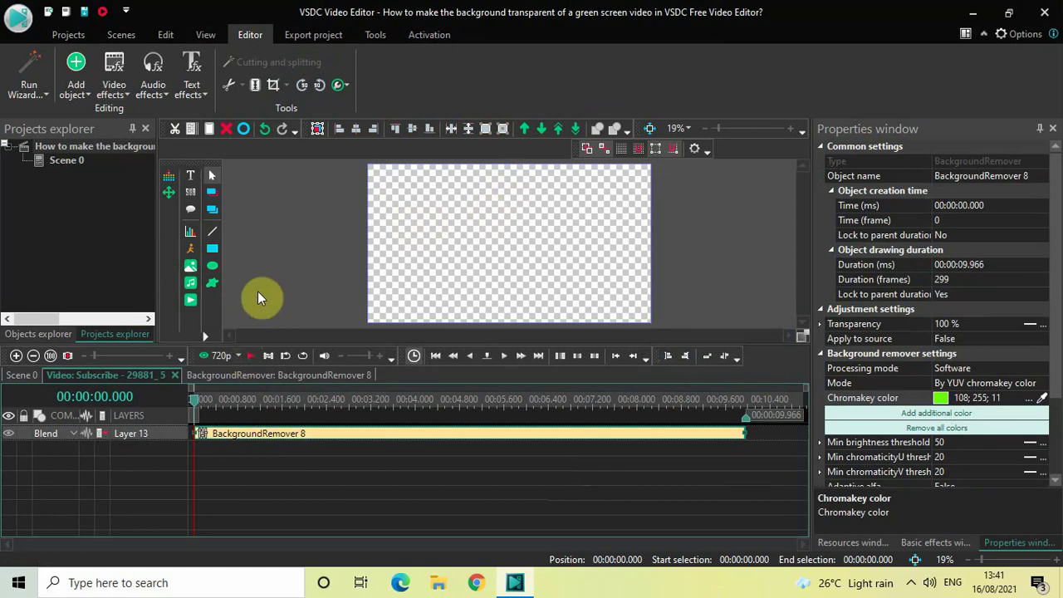
{"action": "key", "text": "space"}
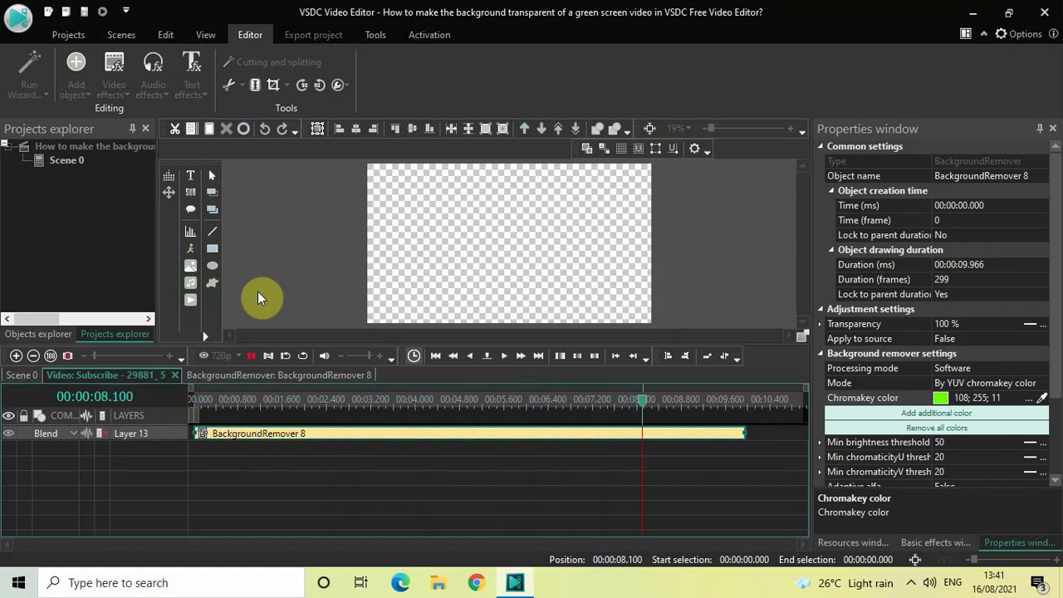
{"action": "key", "text": "space"}
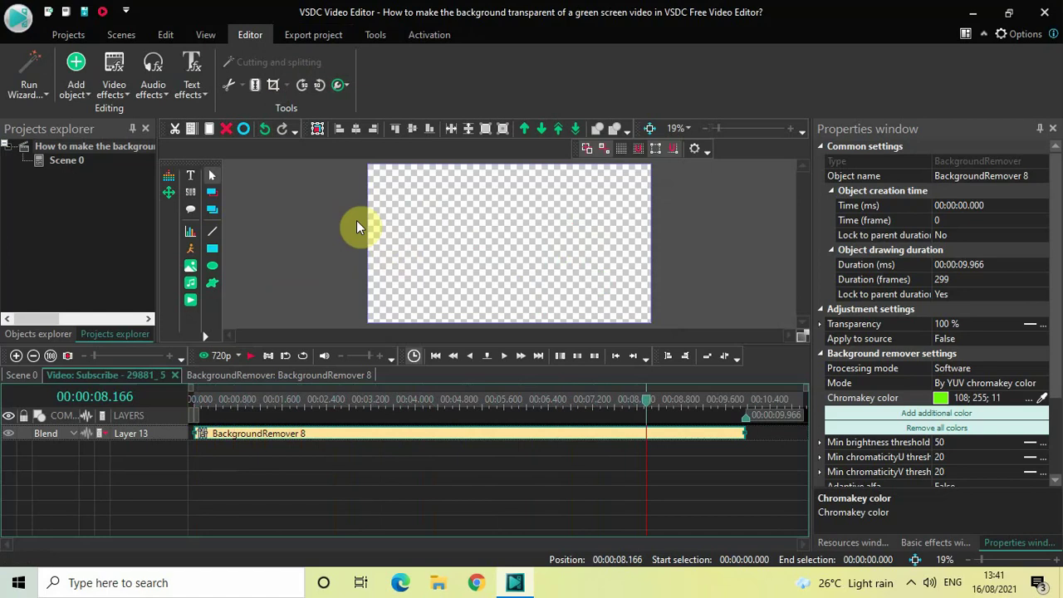
- Choose MOV as the export format and bring up its H.264 QuickTime profile for editing
{"action": "left_click", "coordinate": [313, 35]}
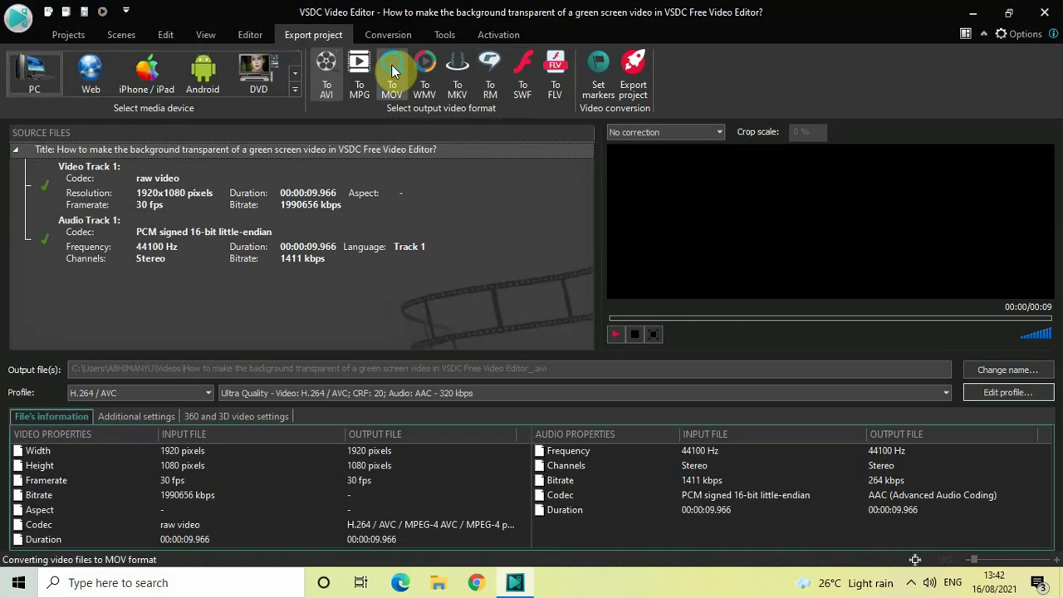
{"action": "left_click", "coordinate": [391, 65]}
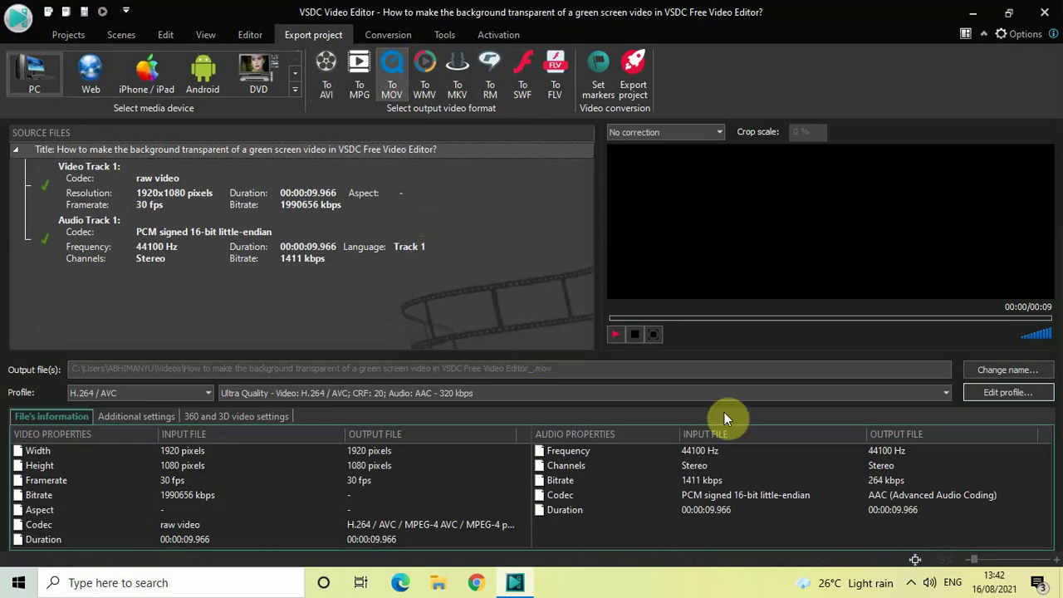
{"action": "left_click", "coordinate": [994, 393]}
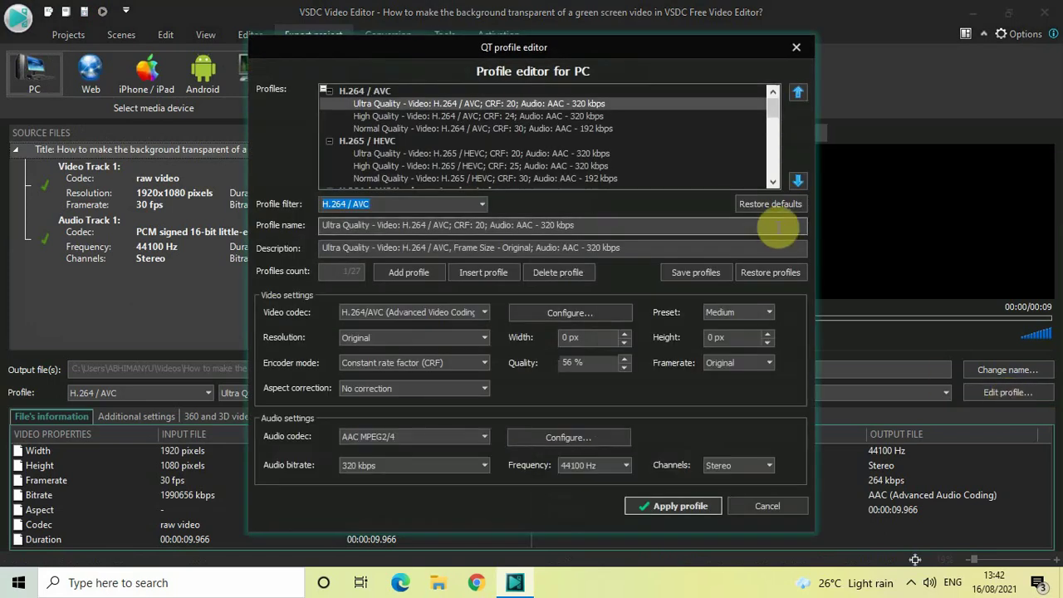
- Change the MOV profile's video codec to PNG lossless and apply the profile
{"action": "left_click_drag", "start_coordinate": [577, 50], "coordinate": [560, 30]}
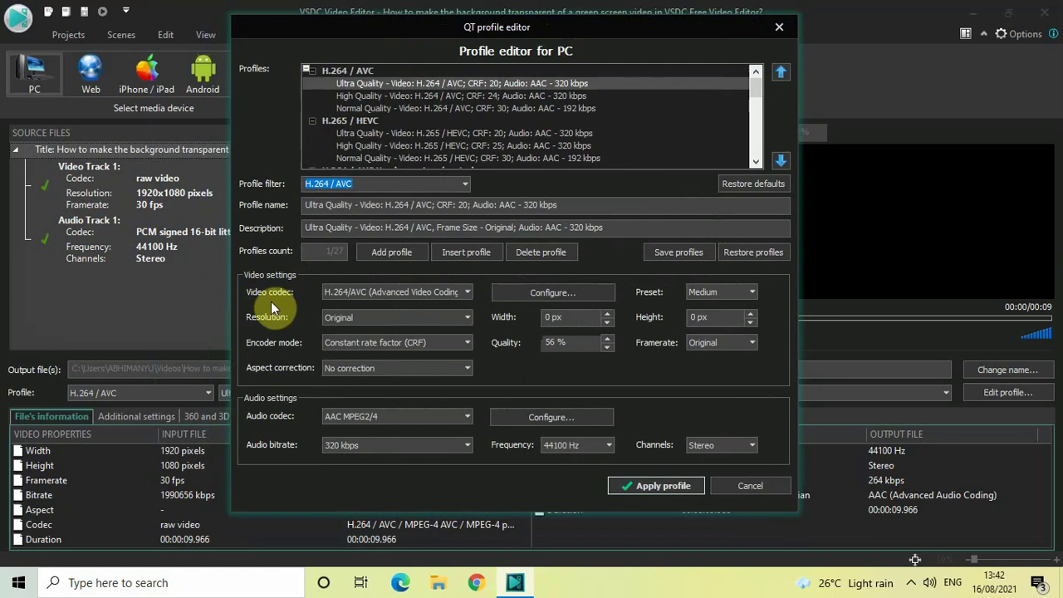
{"action": "left_click", "coordinate": [468, 290]}
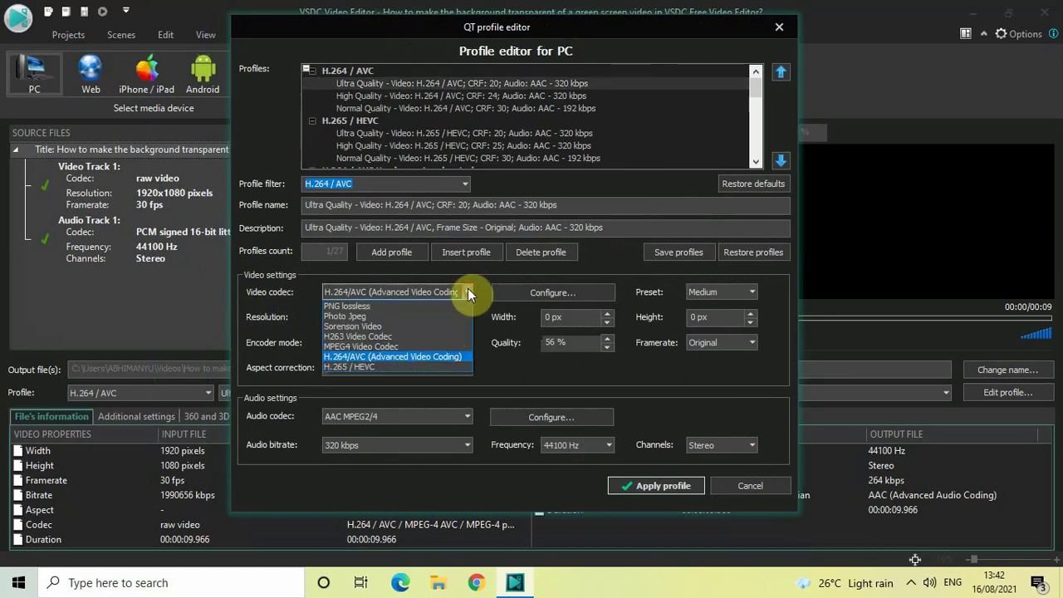
{"action": "left_click", "coordinate": [405, 307]}
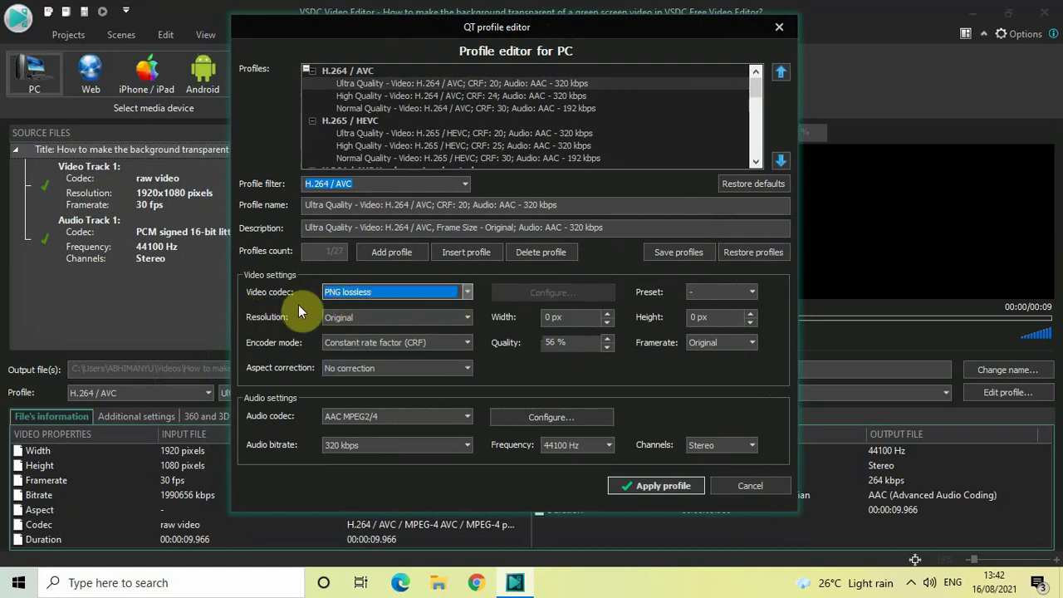
{"action": "left_click", "coordinate": [666, 488]}
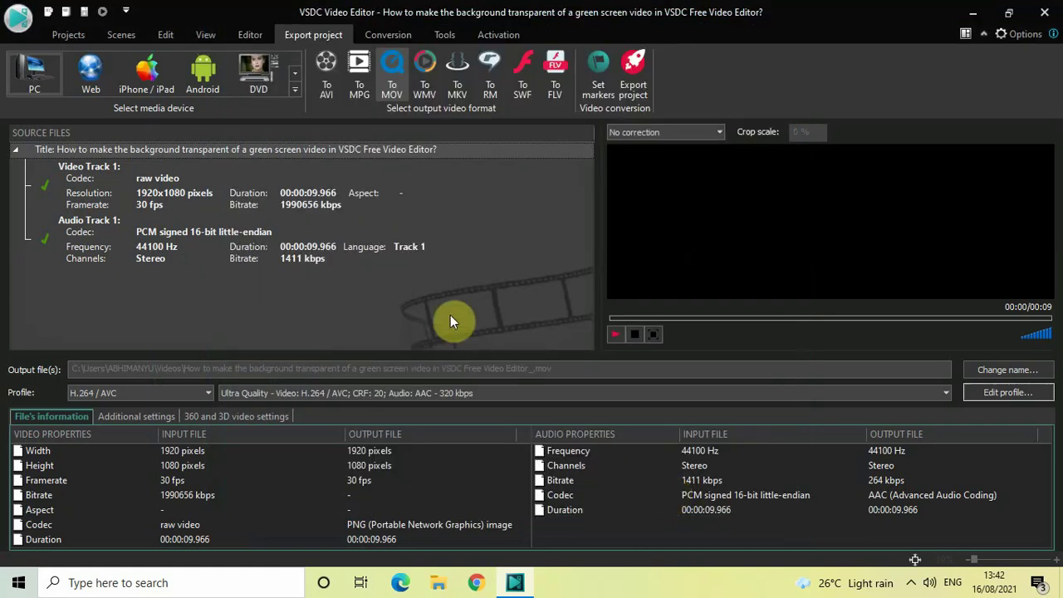
{"action": "left_click", "coordinate": [636, 73]}
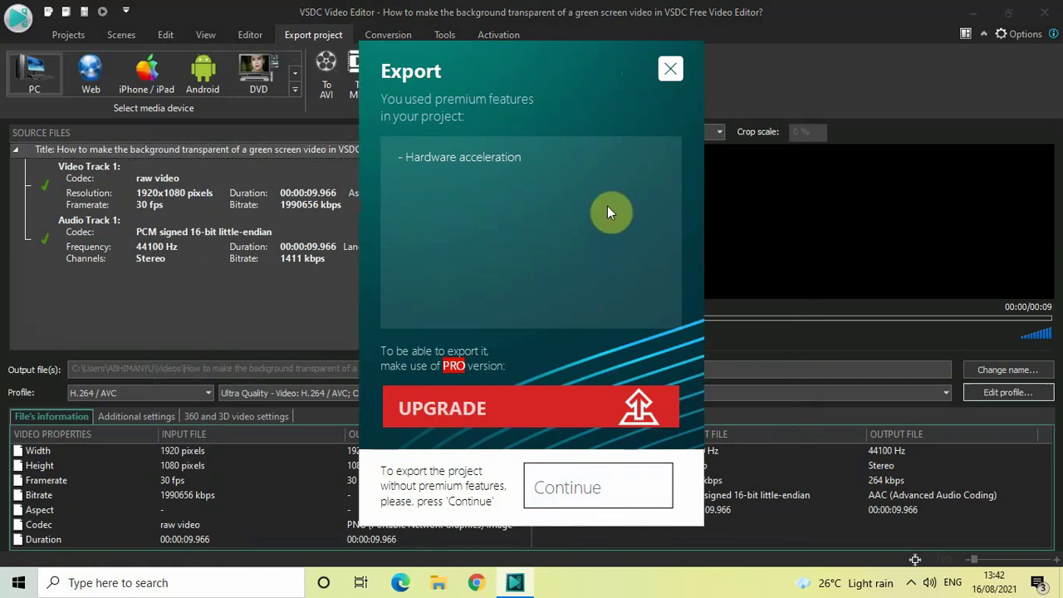
{"action": "left_click", "coordinate": [672, 71]}
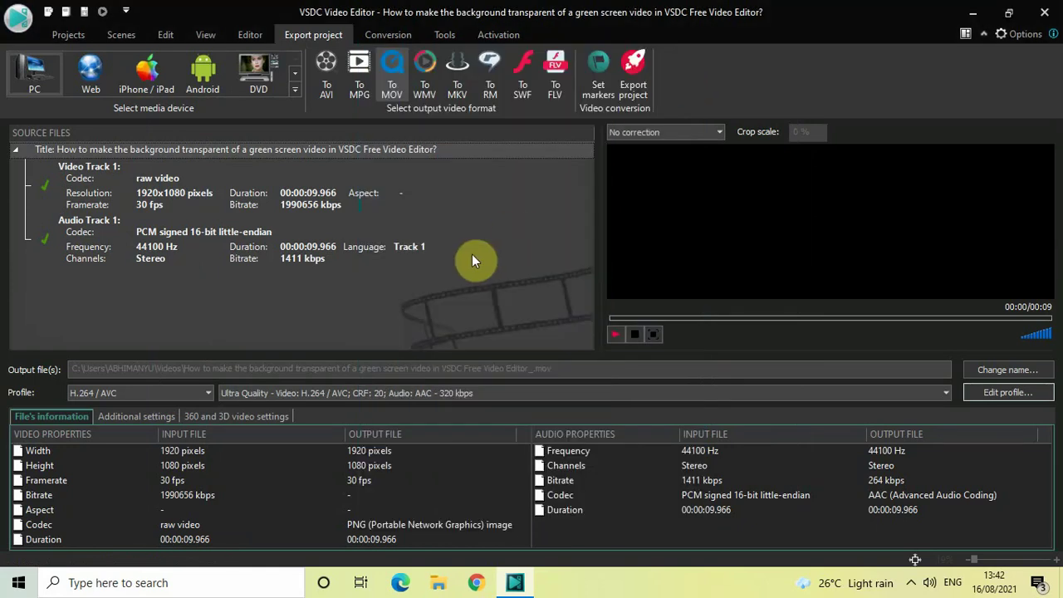
{"action": "mouse_move", "coordinate": [470, 260]}
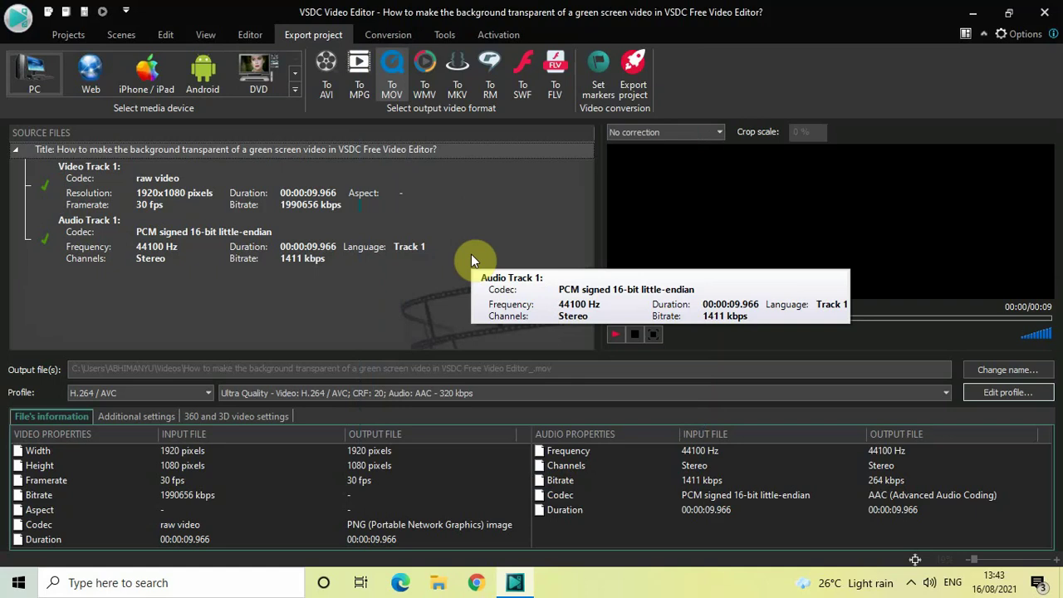
- Return to the Editor tab with the background-removed clip on the timeline
{"action": "left_click", "coordinate": [245, 34]}
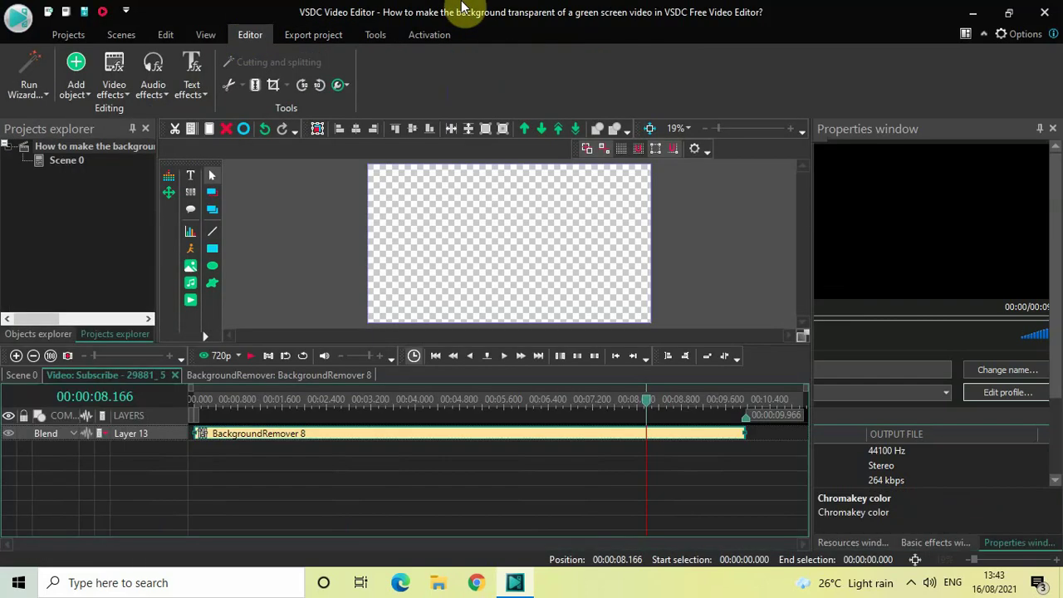